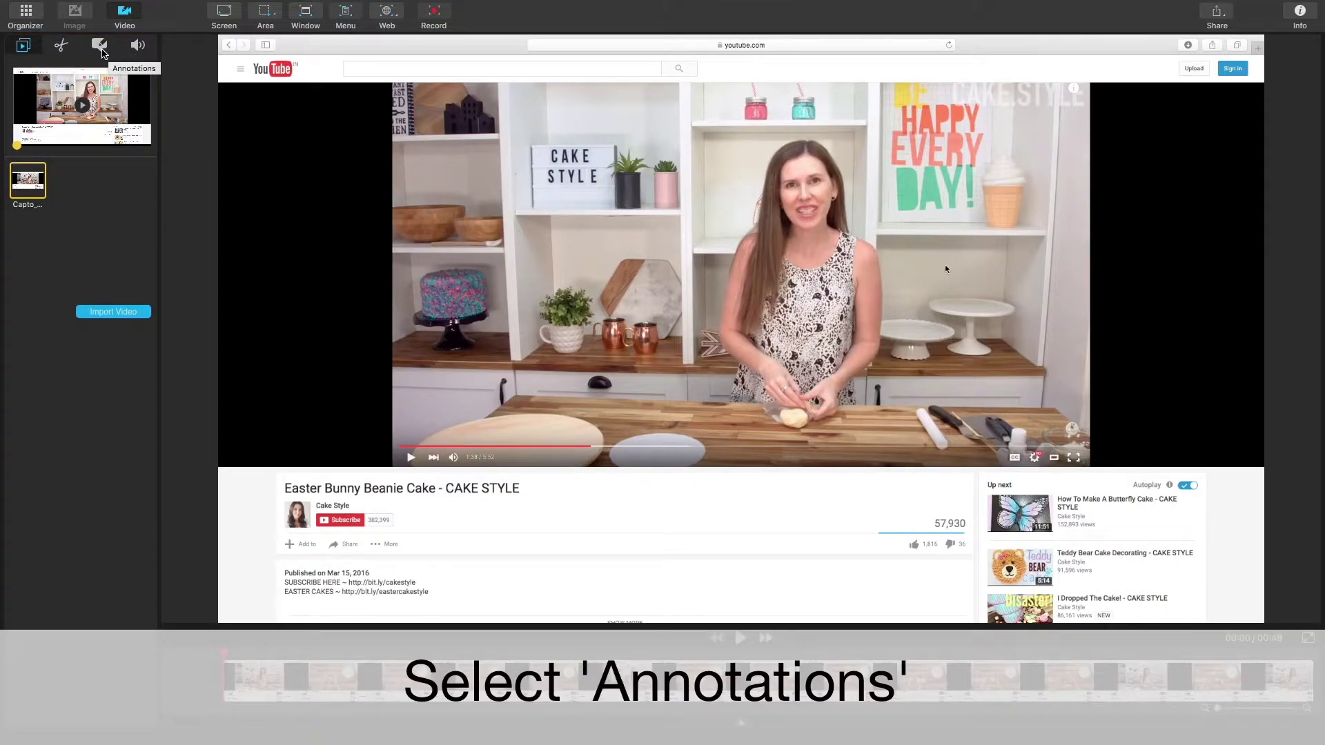
Switch to the Annotations tools and choose the callout drawing tool.
{"action": "left_click", "coordinate": [102, 46]}
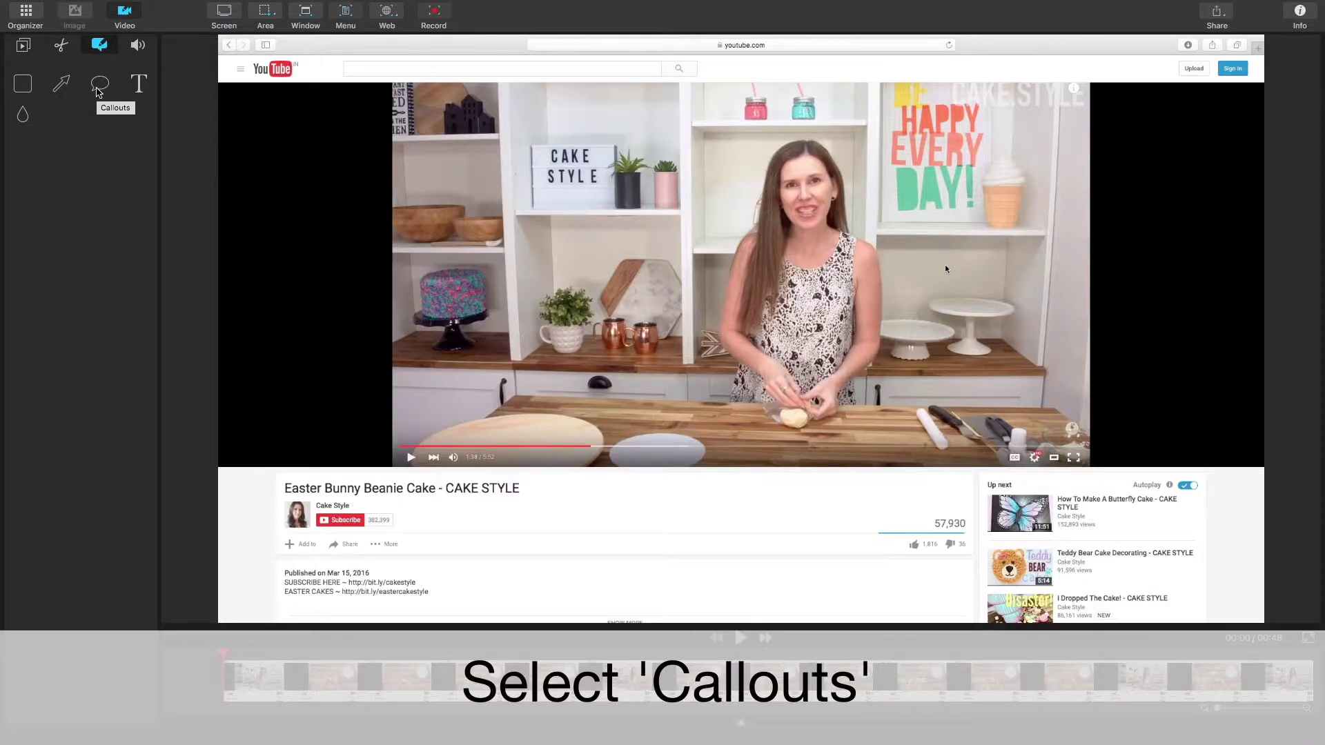
{"action": "left_click", "coordinate": [100, 83]}
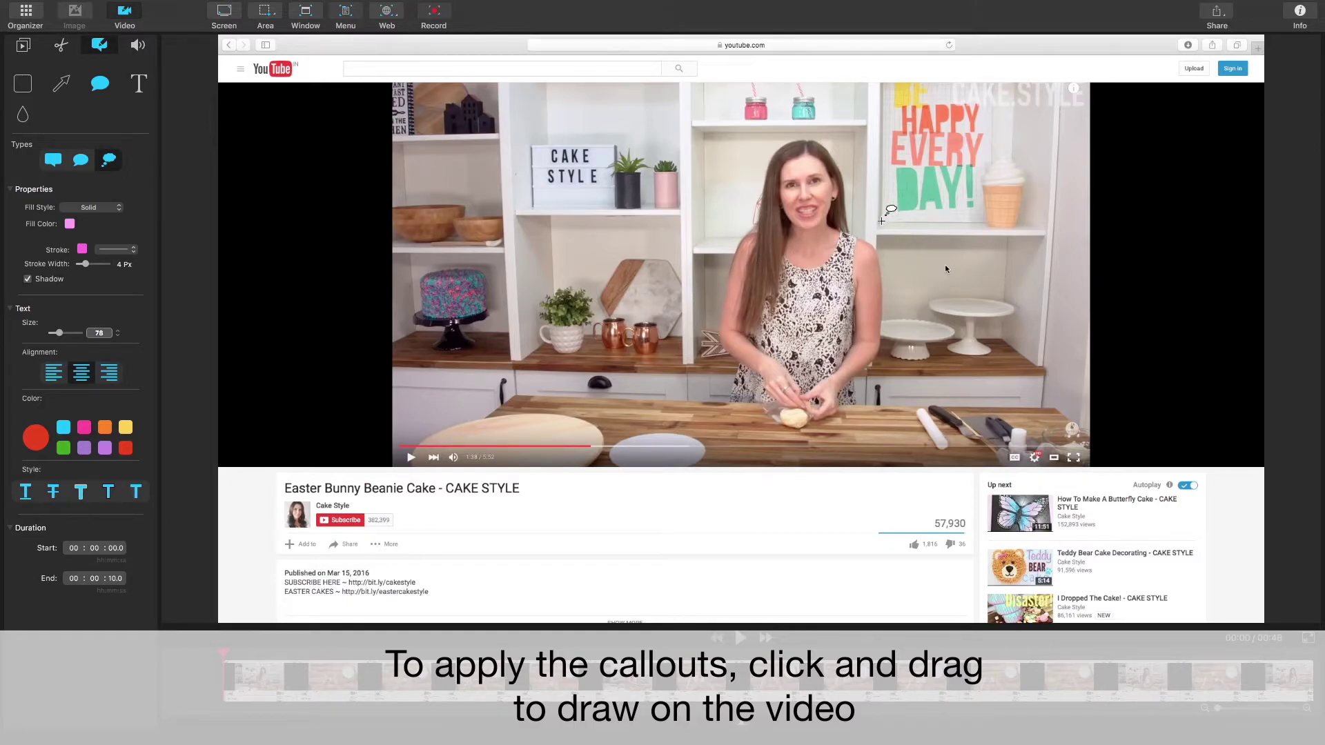
Draw a cloud callout at the video's upper right, narrow it, and aim its tail at the woman.
{"action": "mouse_move", "coordinate": [884, 218]}
{"action": "left_mouse_down"}
{"action": "mouse_move", "coordinate": [1000, 103]}
{"action": "mouse_move", "coordinate": [1130, 45]}
{"action": "left_mouse_up"}
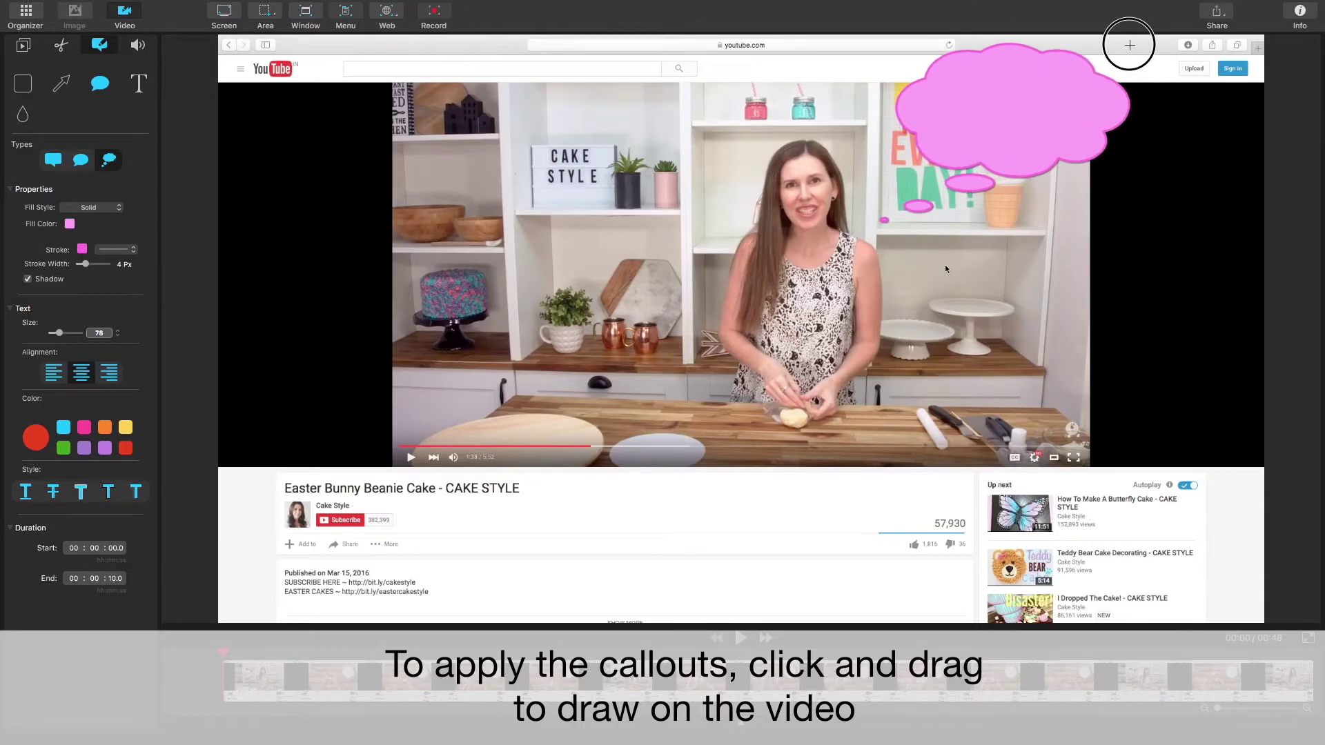
{"action": "left_click_drag", "start_coordinate": [1130, 45], "coordinate": [1130, 44]}
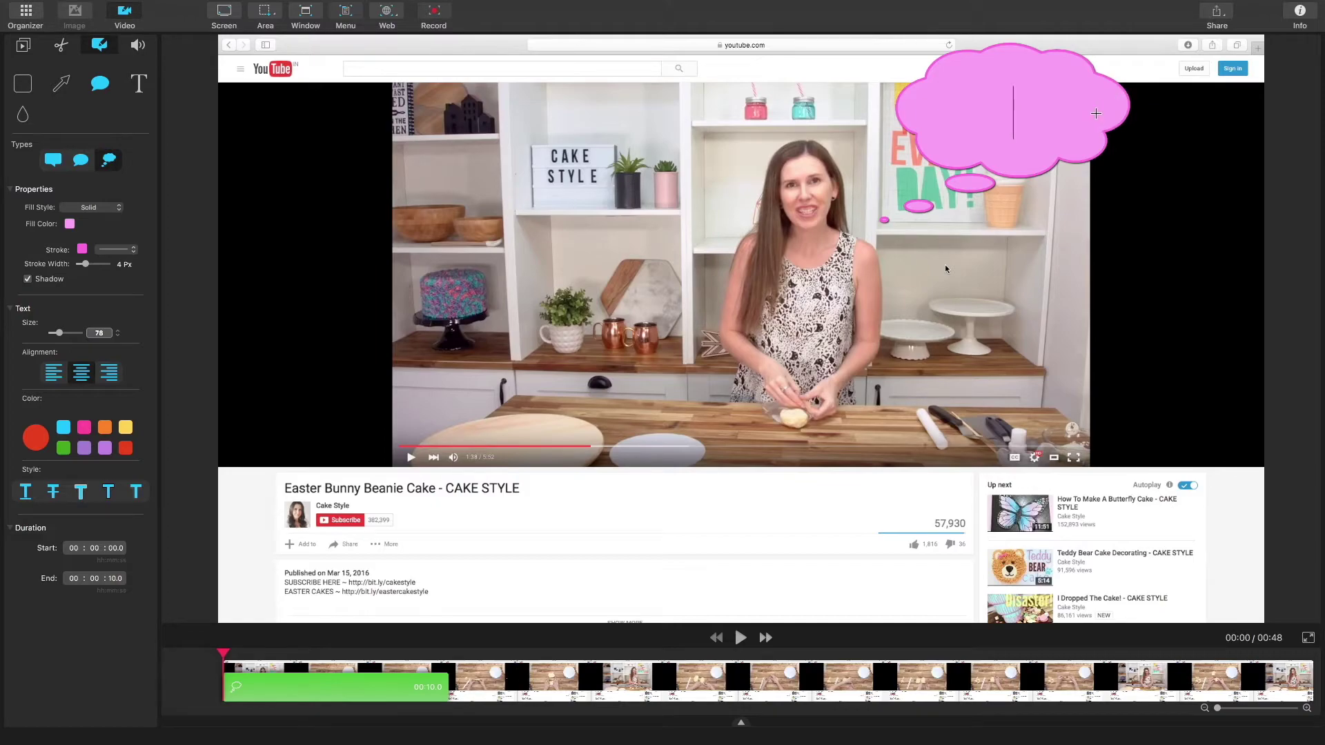
{"action": "left_click", "coordinate": [1094, 151]}
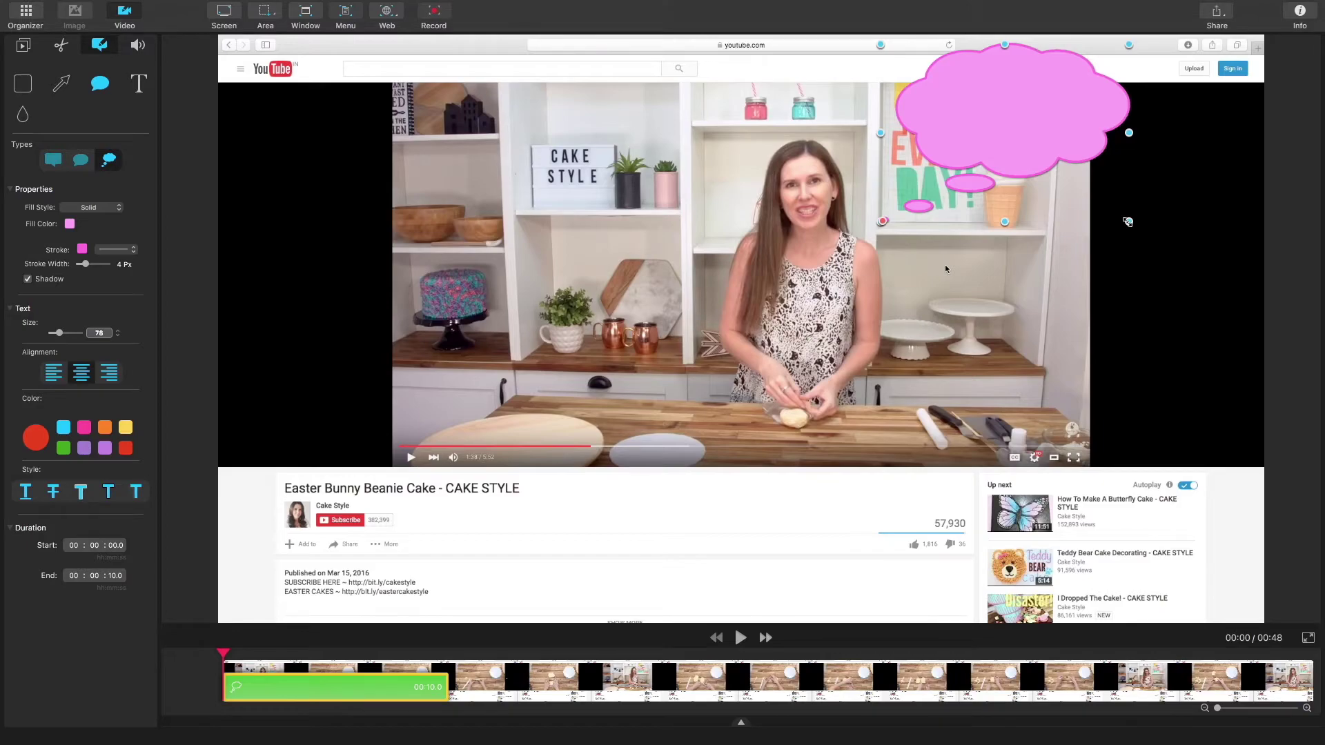
{"action": "left_click_drag", "start_coordinate": [1128, 222], "coordinate": [1063, 214]}
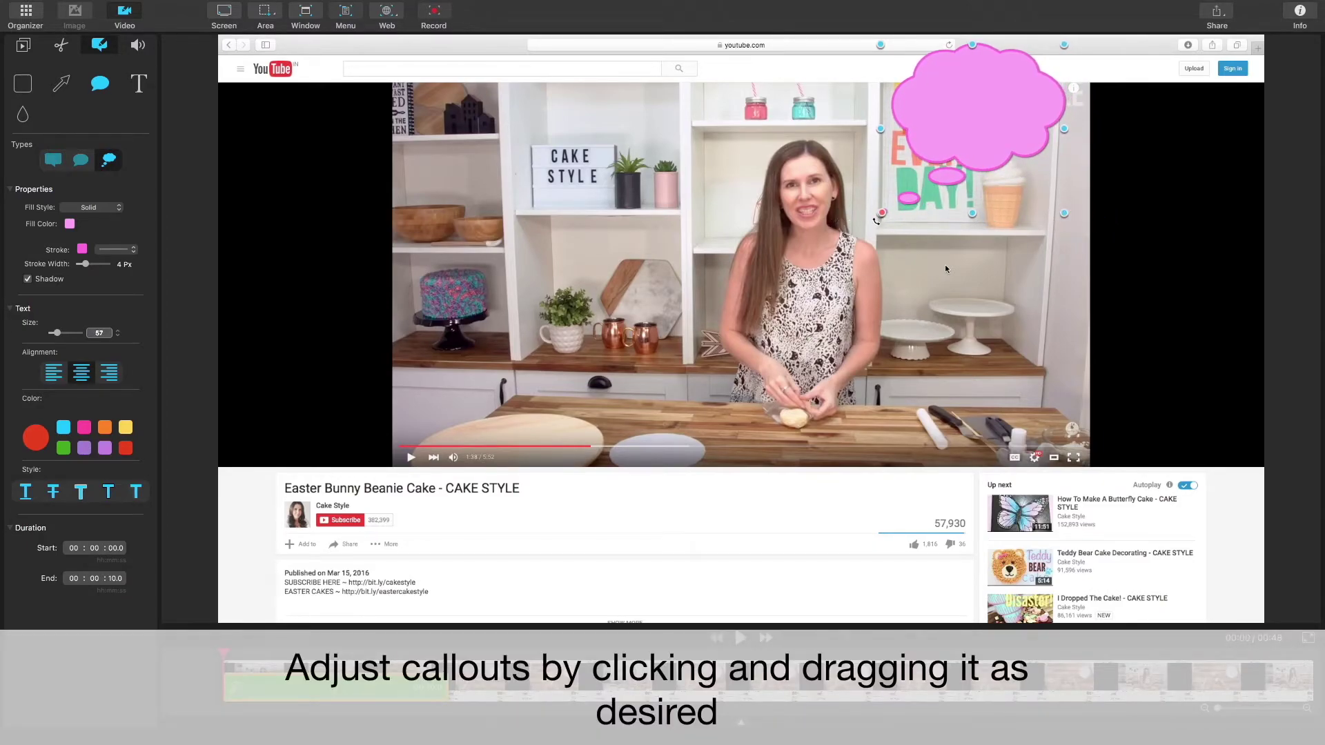
{"action": "mouse_move", "coordinate": [881, 214]}
{"action": "left_mouse_down"}
{"action": "mouse_move", "coordinate": [865, 203]}
{"action": "mouse_move", "coordinate": [879, 211]}
{"action": "left_mouse_up"}
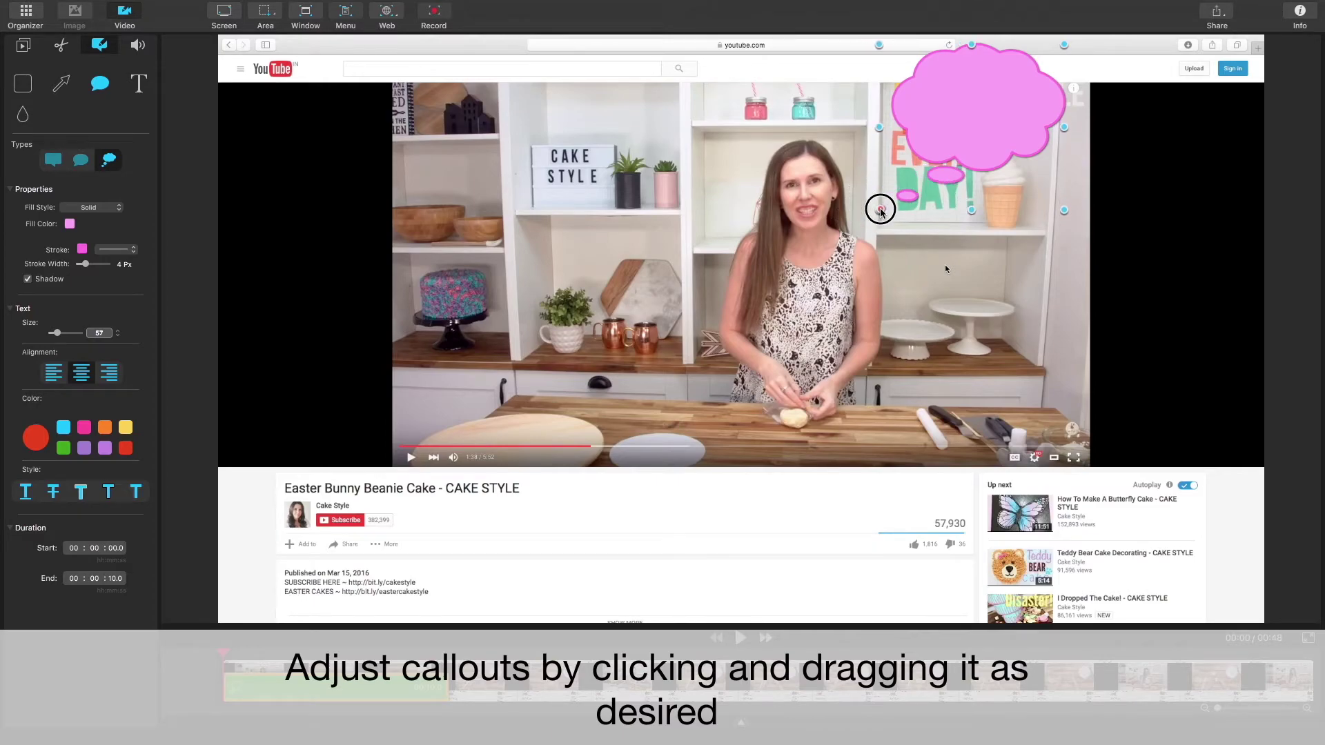
{"action": "left_click_drag", "start_coordinate": [967, 111], "coordinate": [974, 114]}
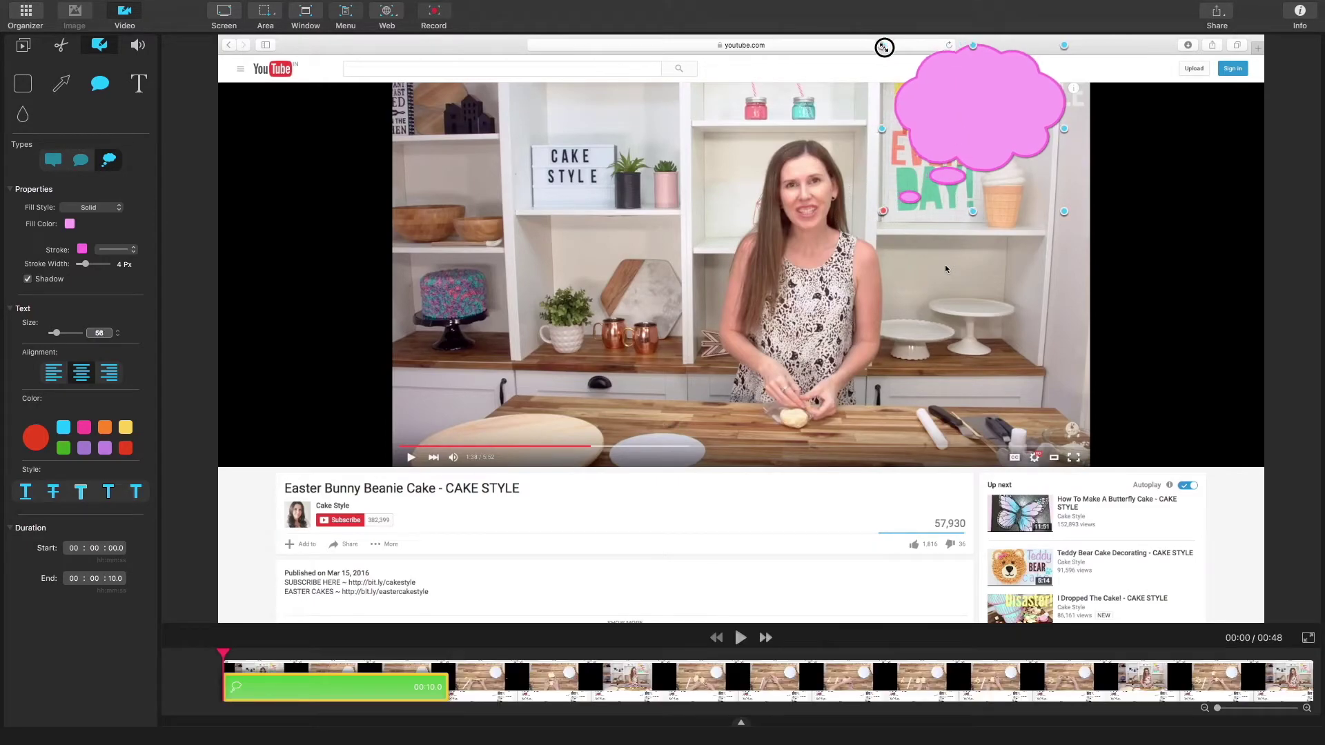
Enter the text 'I love cake' inside the pink cloud callout.
{"action": "double_click", "coordinate": [975, 114]}
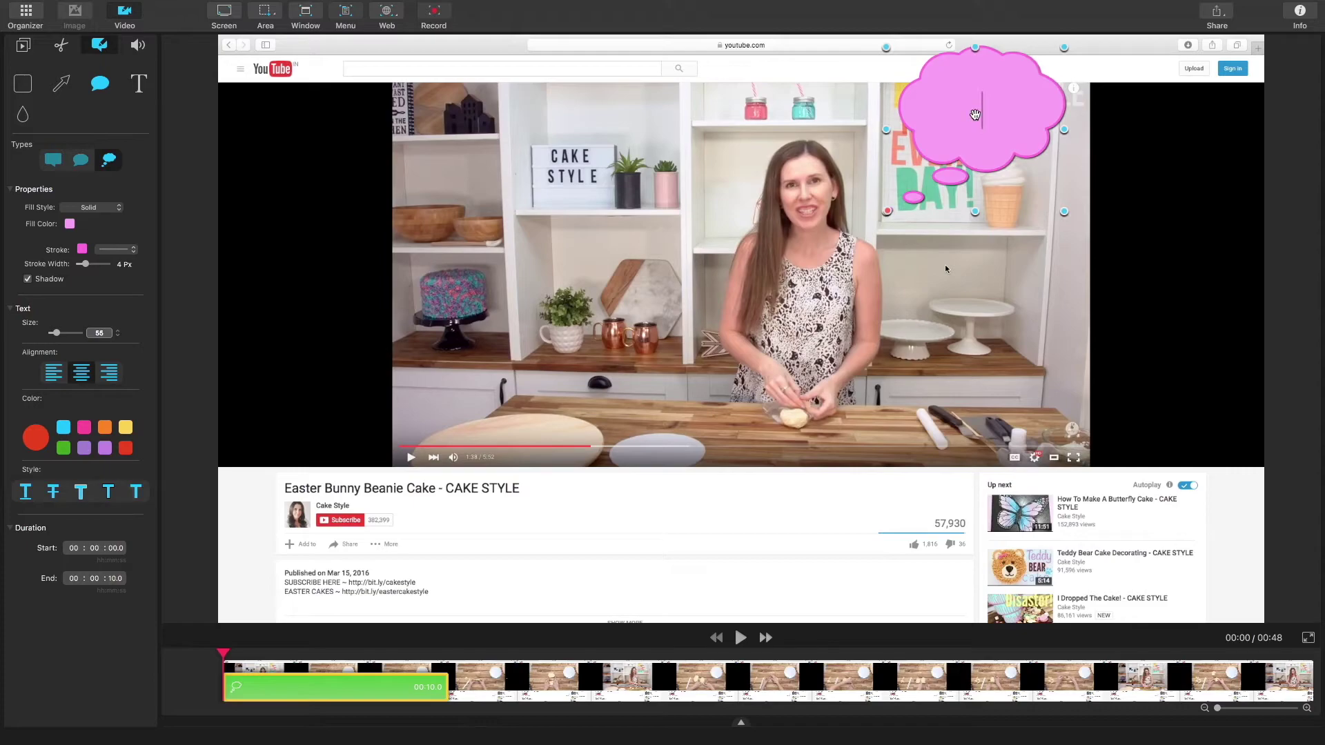
{"action": "type", "text": "I love cake"}
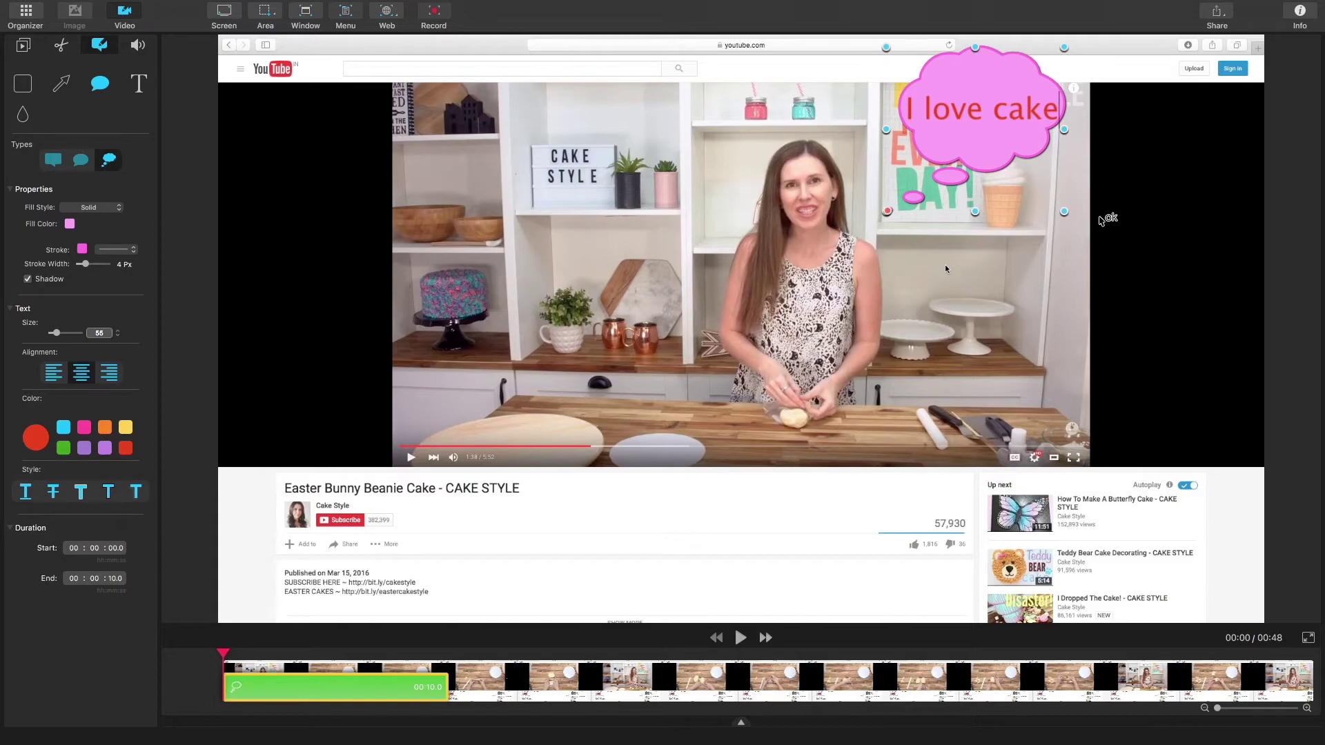
{"action": "left_click", "coordinate": [1101, 219]}
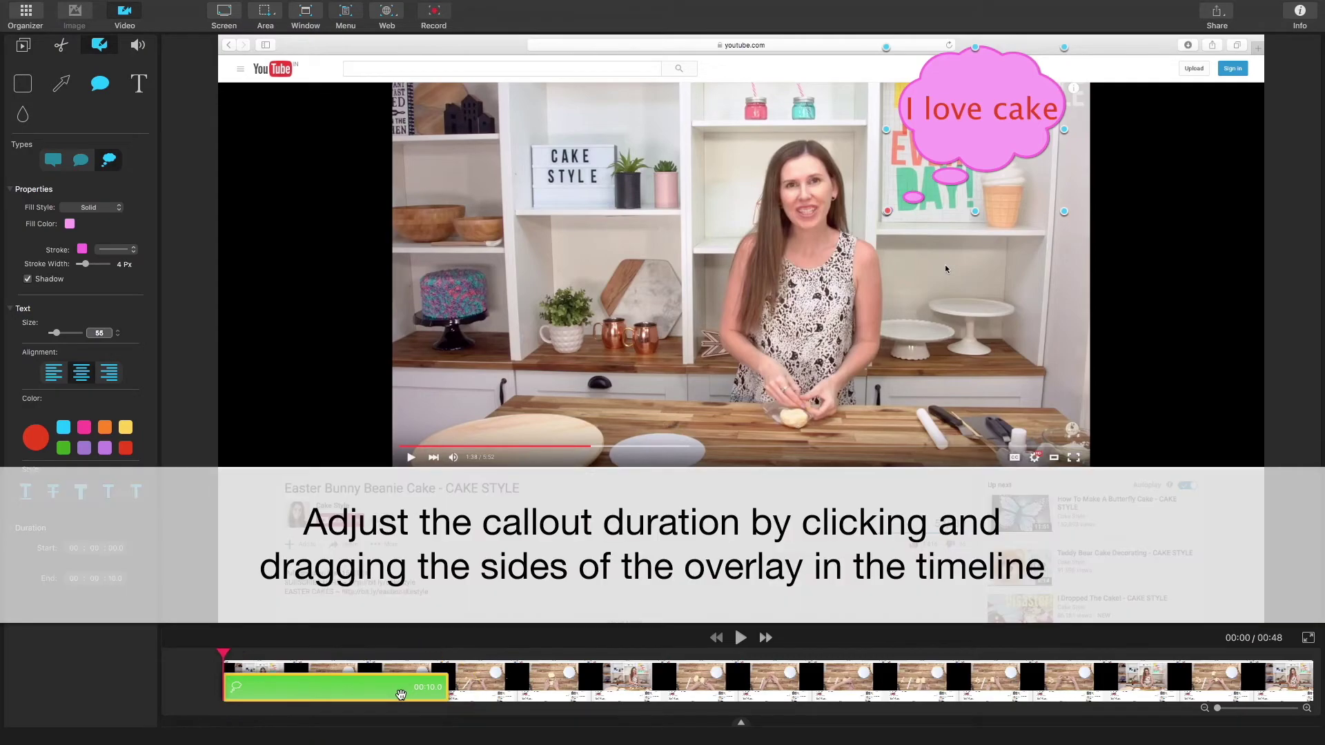
Shift the callout's timeline overlay later so it starts at about 3.1 seconds.
{"action": "left_click", "coordinate": [233, 688]}
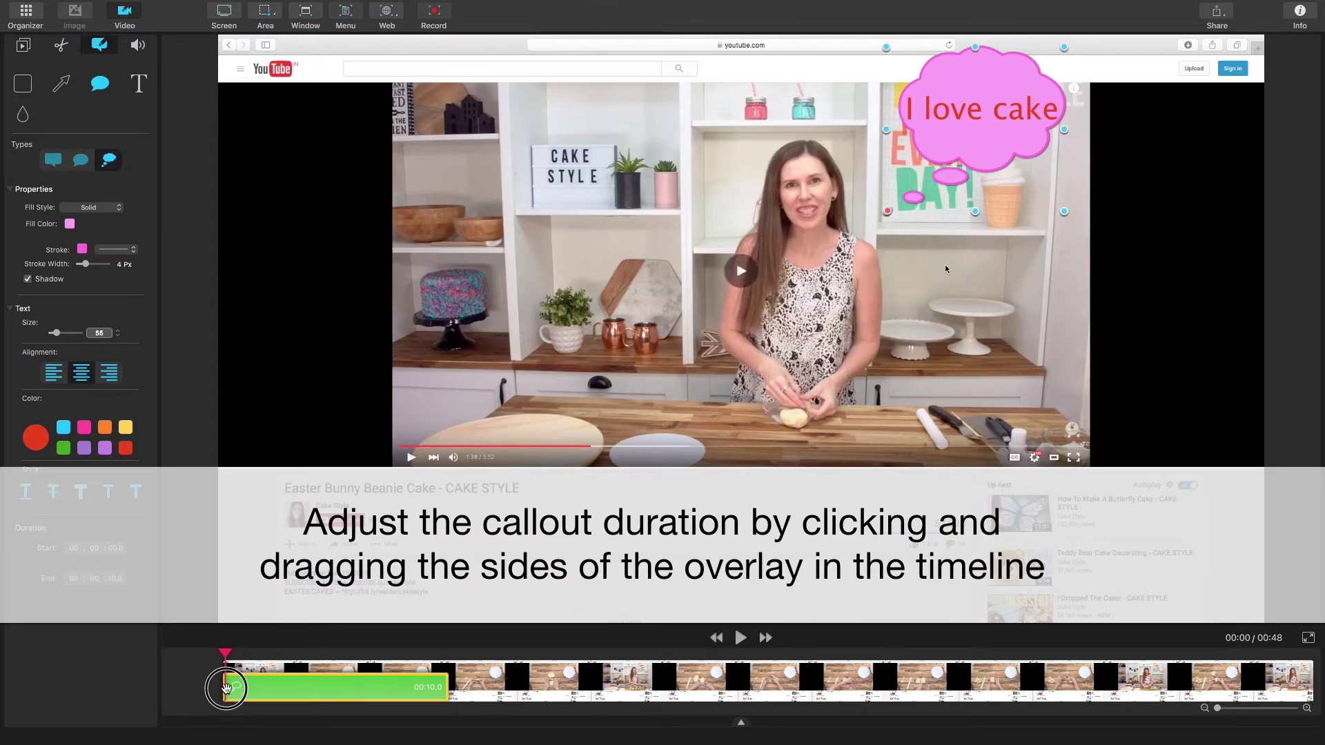
{"action": "left_click_drag", "start_coordinate": [232, 688], "coordinate": [297, 687]}
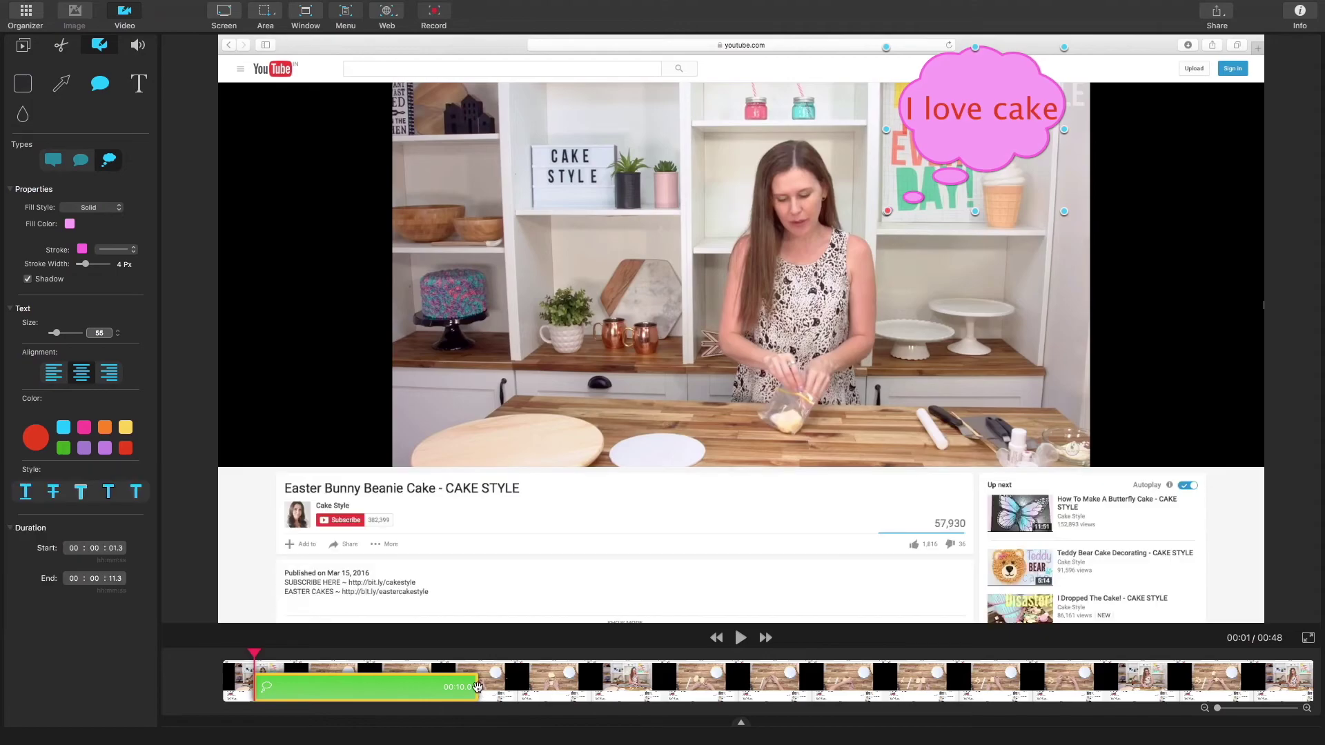
{"action": "left_click", "coordinate": [477, 688]}
{"action": "left_click", "coordinate": [261, 689]}
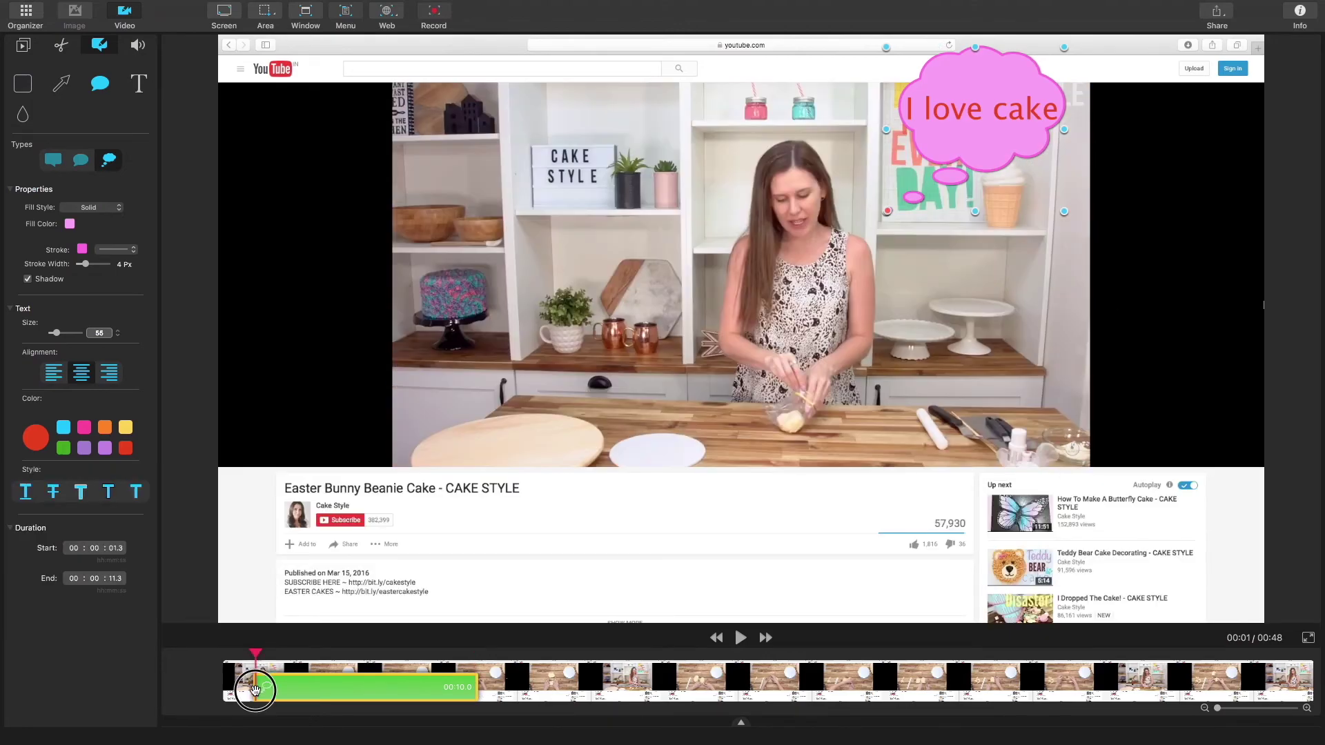
{"action": "mouse_move", "coordinate": [265, 690]}
{"action": "left_mouse_down"}
{"action": "mouse_move", "coordinate": [345, 683]}
{"action": "mouse_move", "coordinate": [301, 683]}
{"action": "left_mouse_up"}
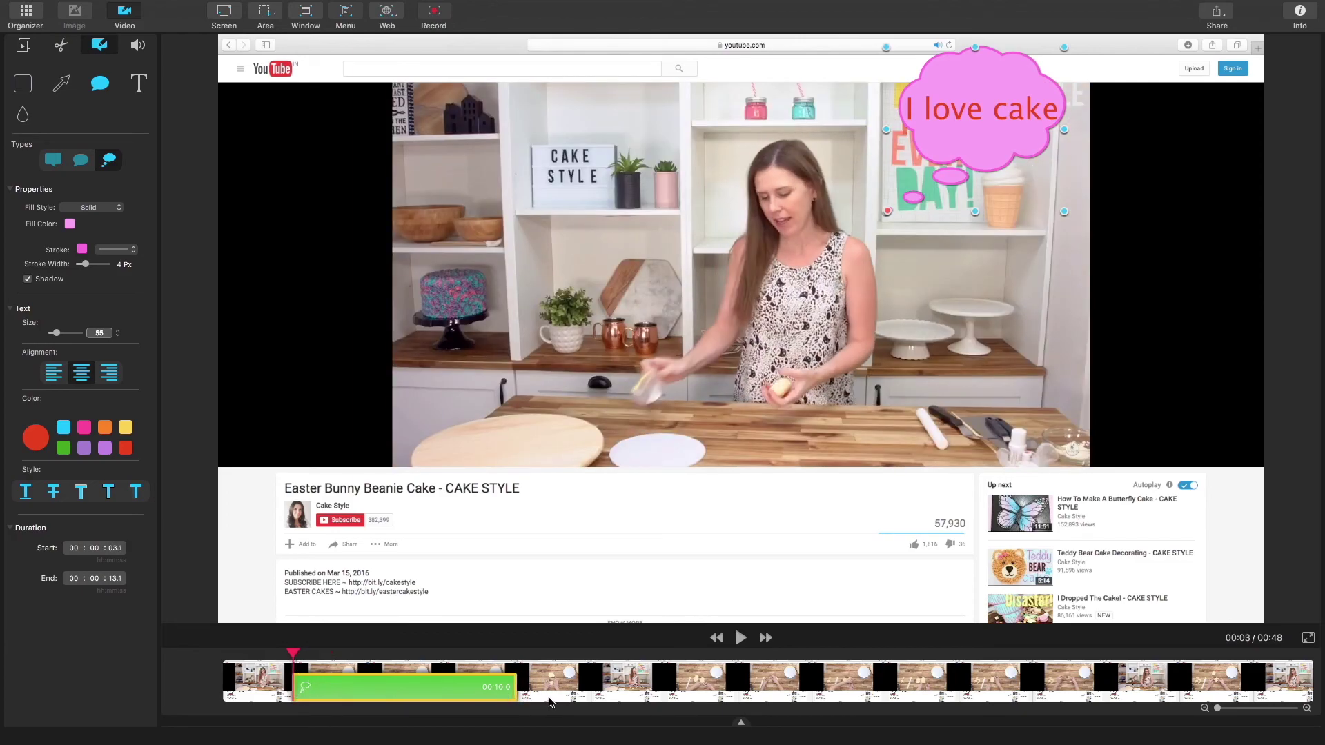